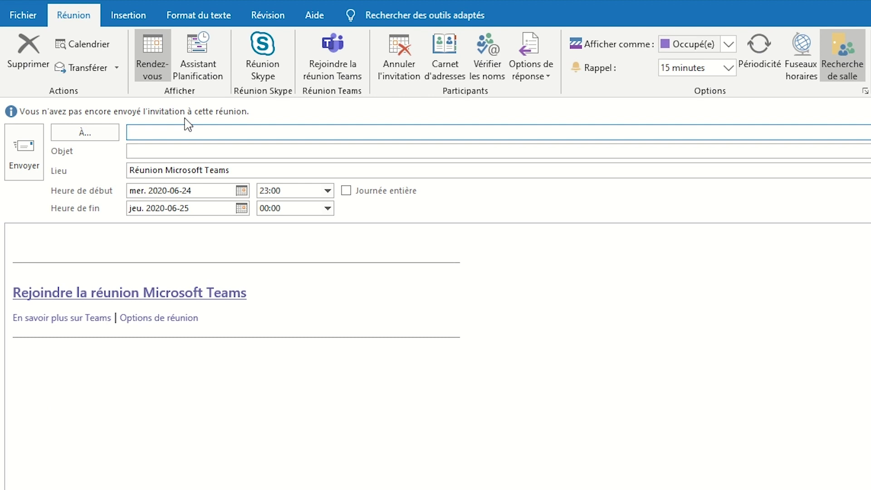
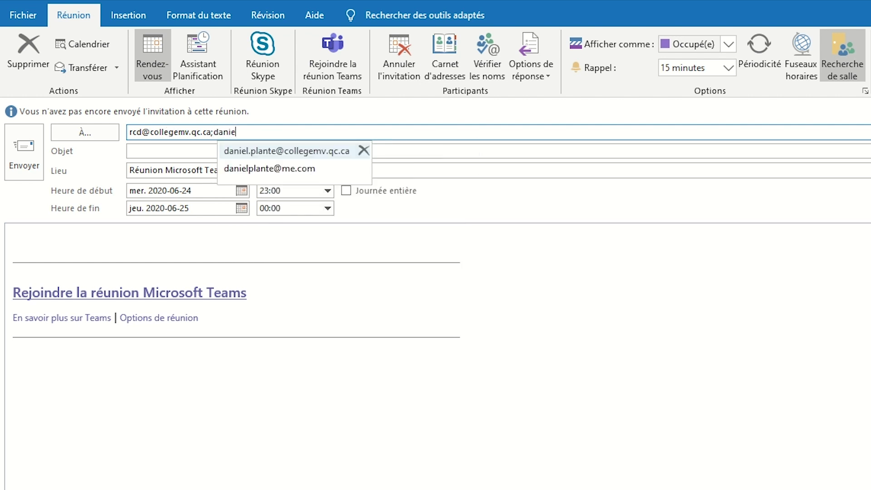
Step: Address the meeting to the two colleagues and title it 'Réunion des coordonnateurs'
left_click(247, 156)
left_click(198, 154)
type("Réunion des coordon")
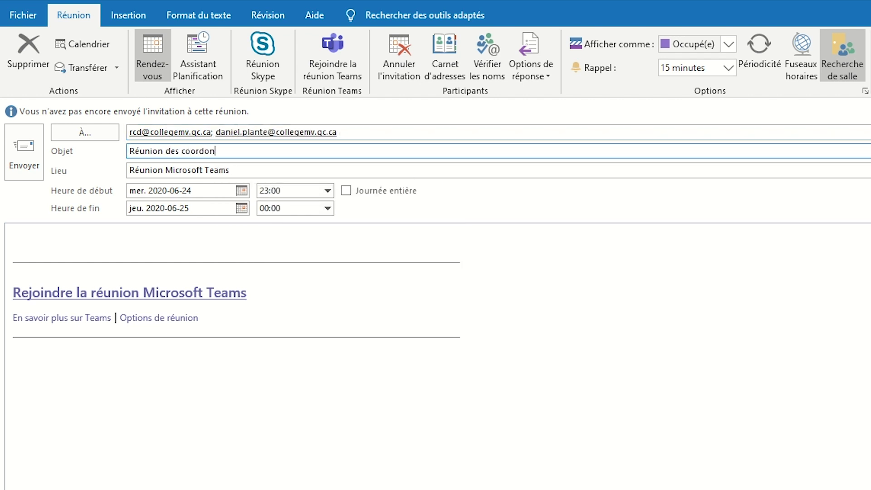
type("nateurs")
Step: Set the meeting to run from 14:00 to 15:30
left_click(327, 191)
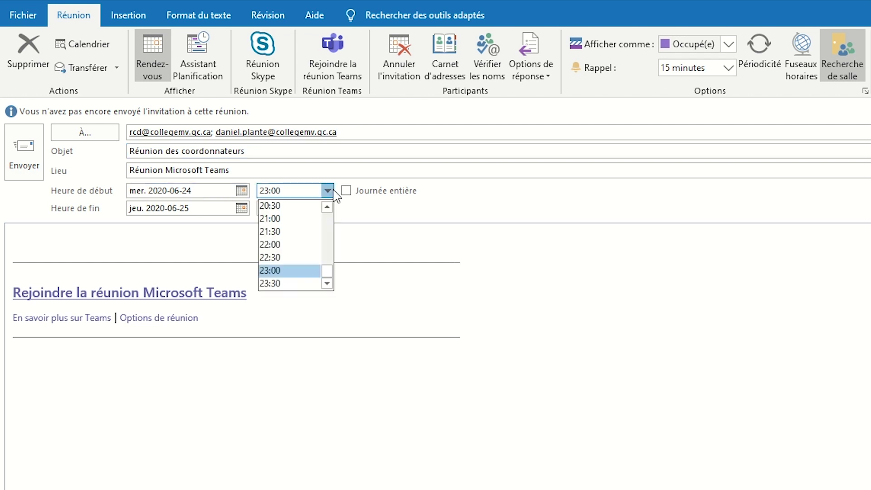
scroll(332, 224, "up", 3)
left_click(277, 218)
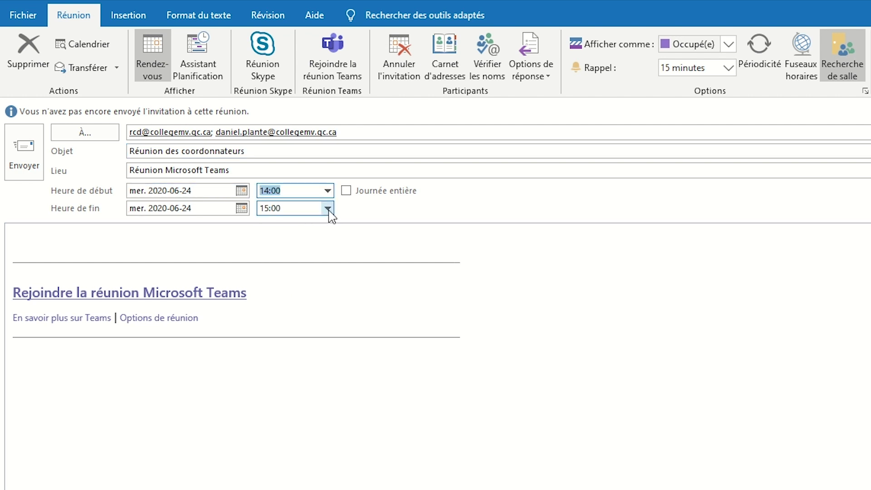
left_click(327, 208)
left_click(301, 237)
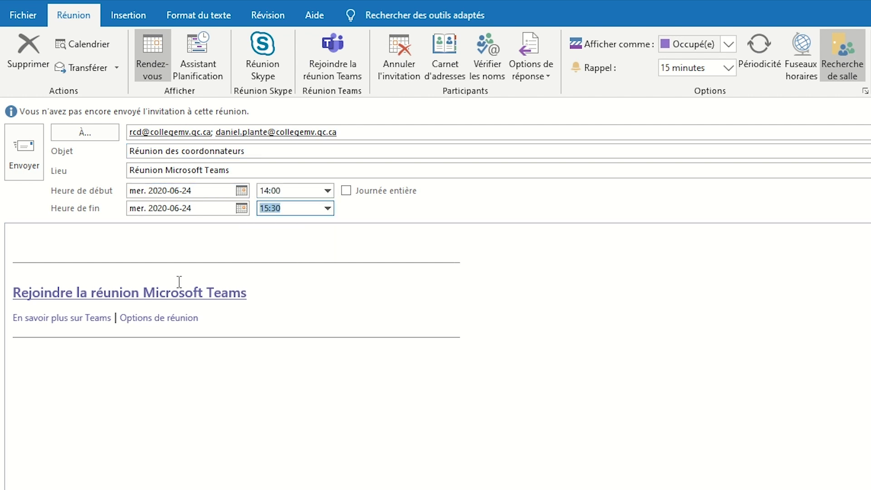
Step: Write the body greeting 'Bonjour,' followed by 'blablabla..' on a new line
left_click(136, 237)
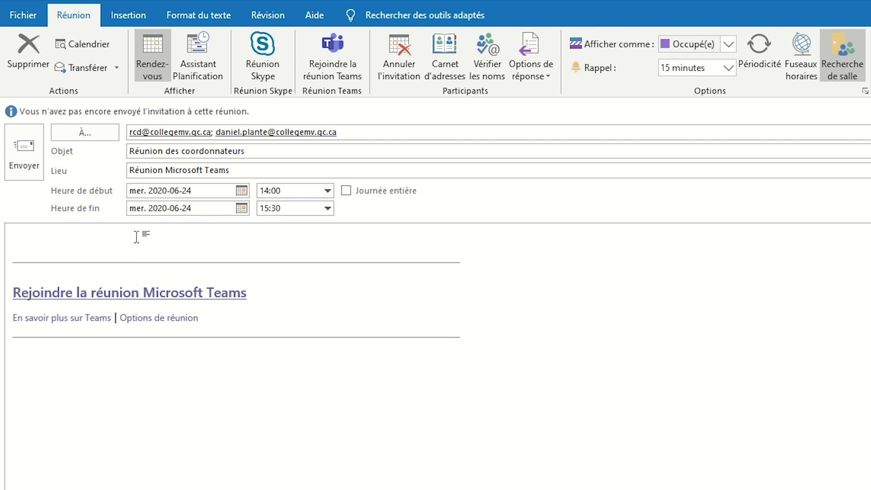
type("Bonjour,")
key("Return")
type("blablabla..")
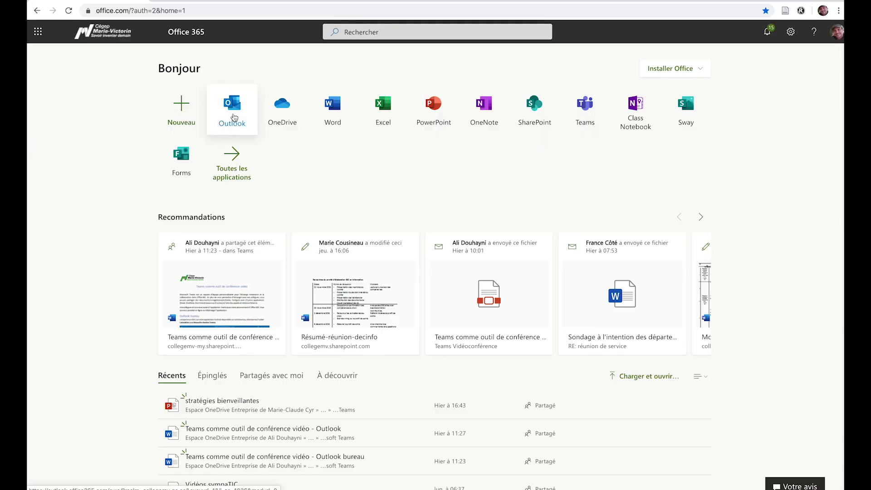
Step: Go from Office 365 to the Outlook web calendar and start a new event
left_click(234, 118)
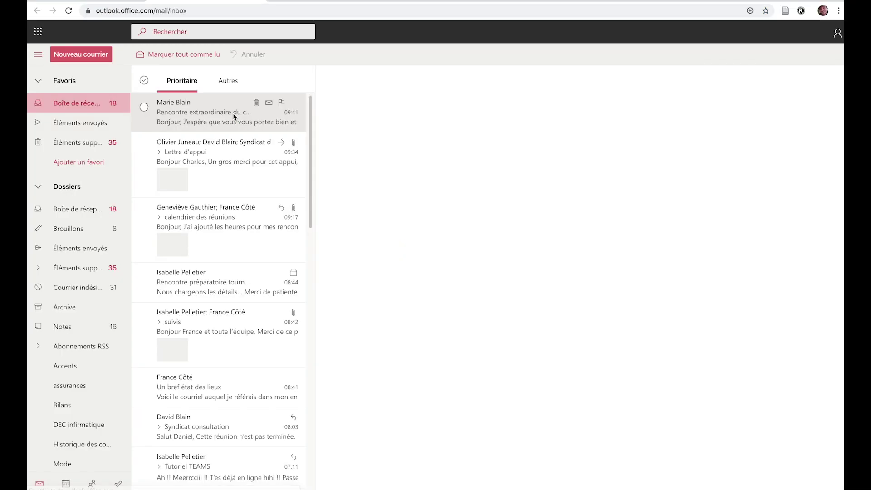
left_click(68, 484)
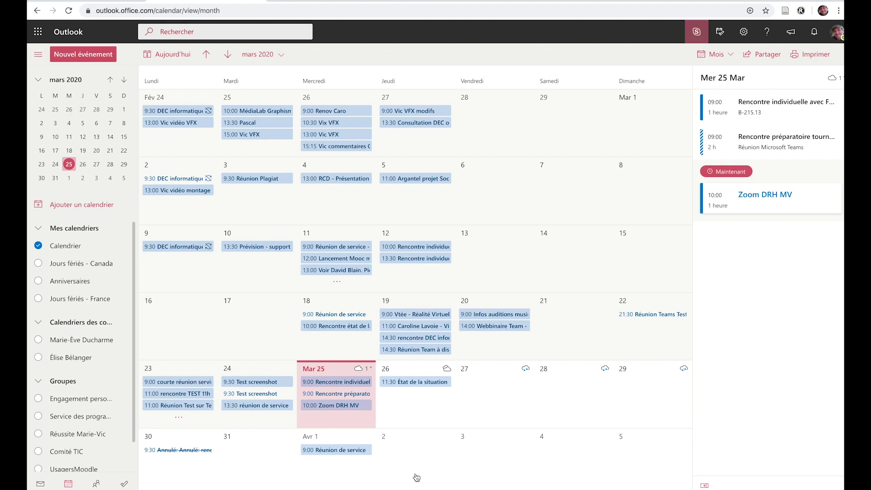
left_click(89, 56)
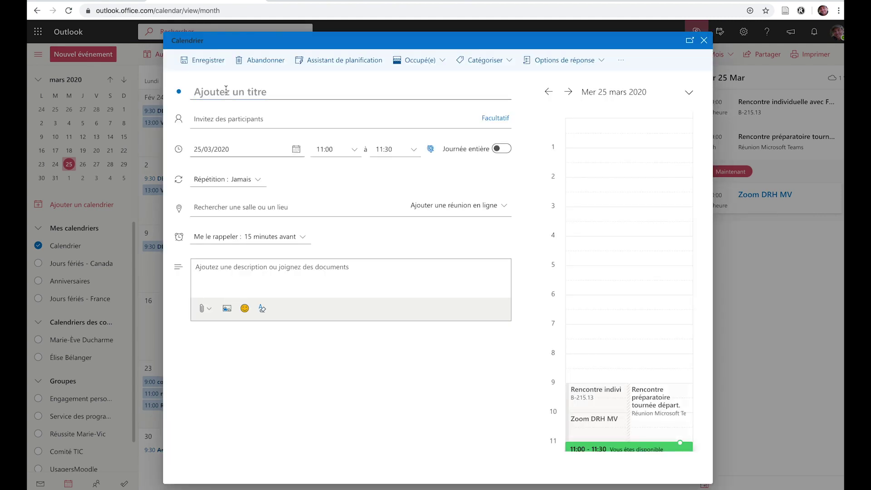
Step: Title the event 'Réunion département' and invite the rcd group as participants
type("Ré")
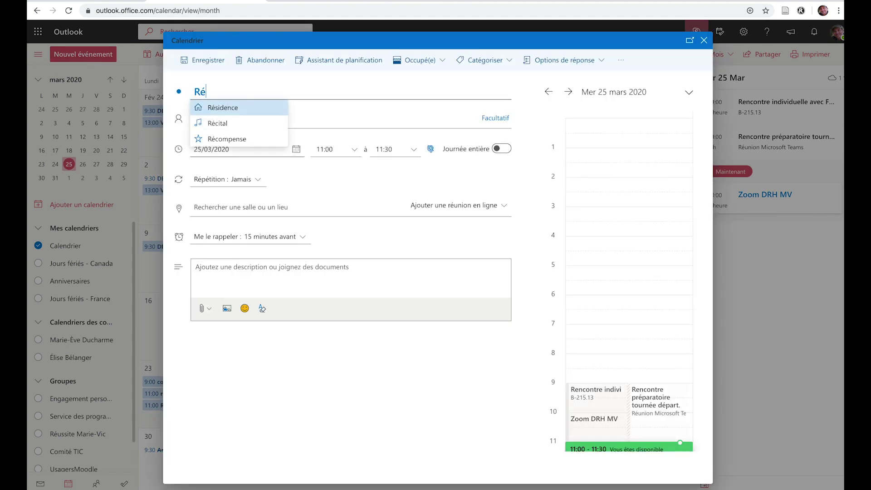
type("union")
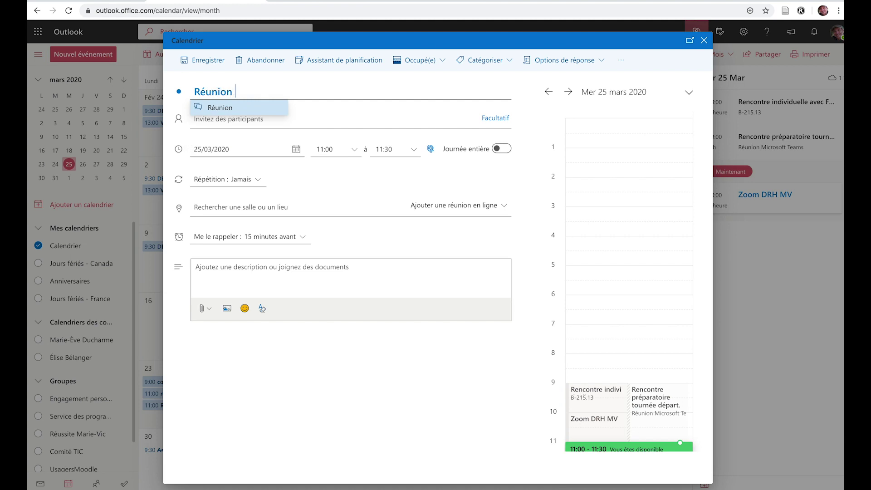
key("Return")
type("département")
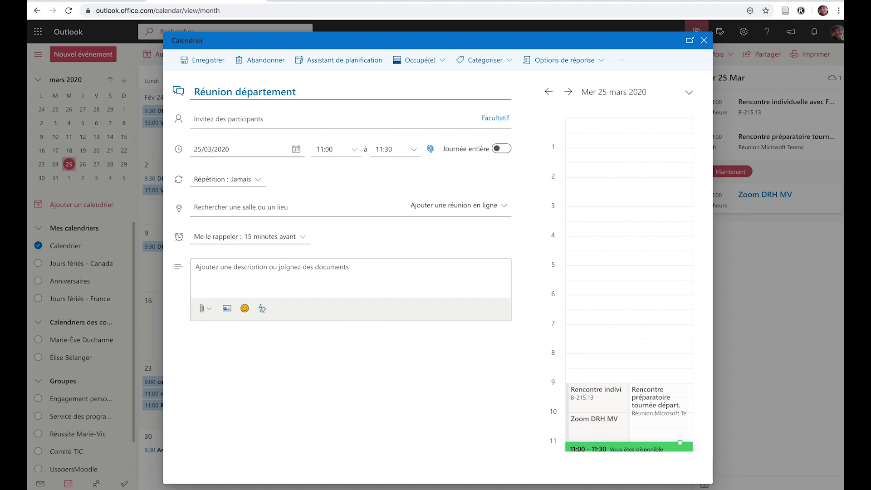
left_click(257, 118)
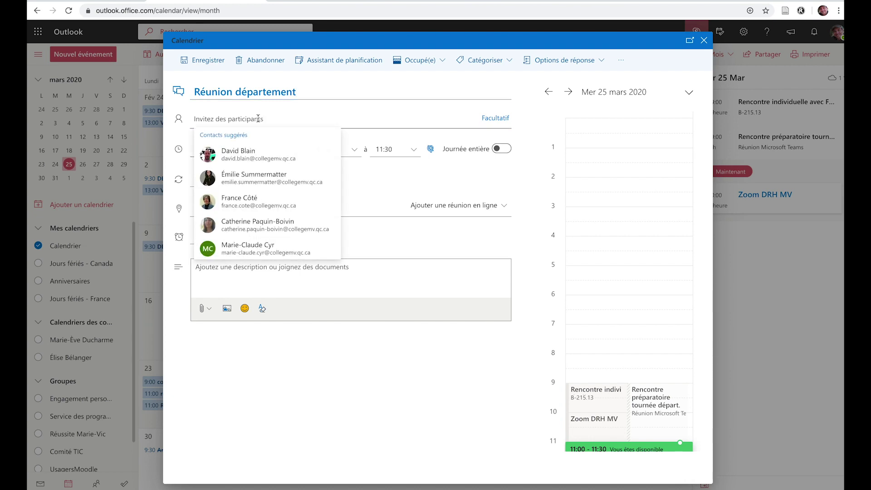
type("rcd")
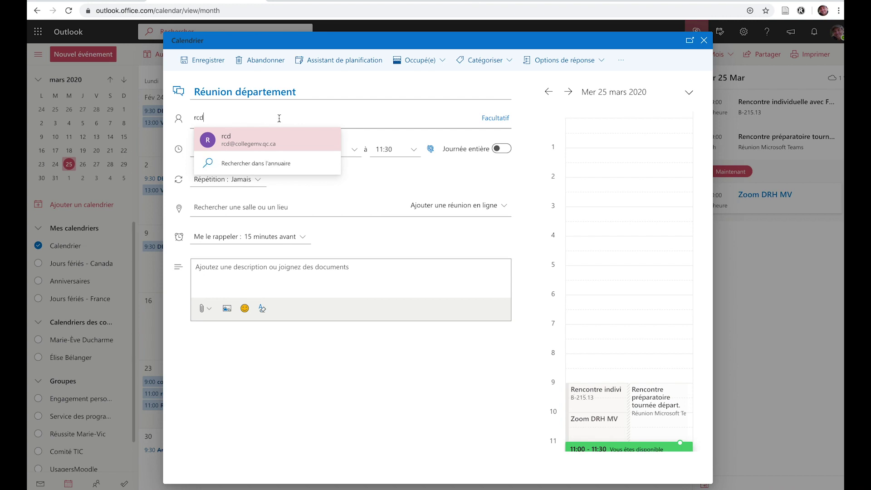
left_click(304, 134)
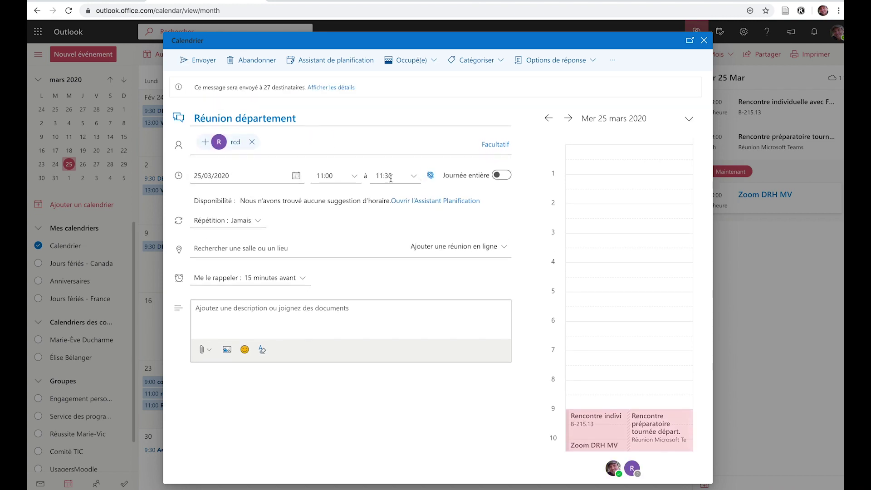
Step: Schedule the event from 12:00 to 12:30
left_click(411, 178)
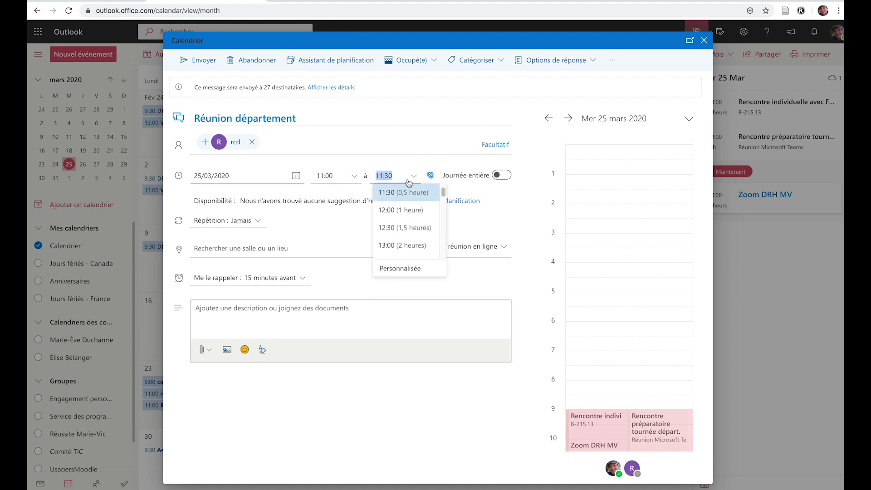
left_click(394, 228)
left_click(354, 177)
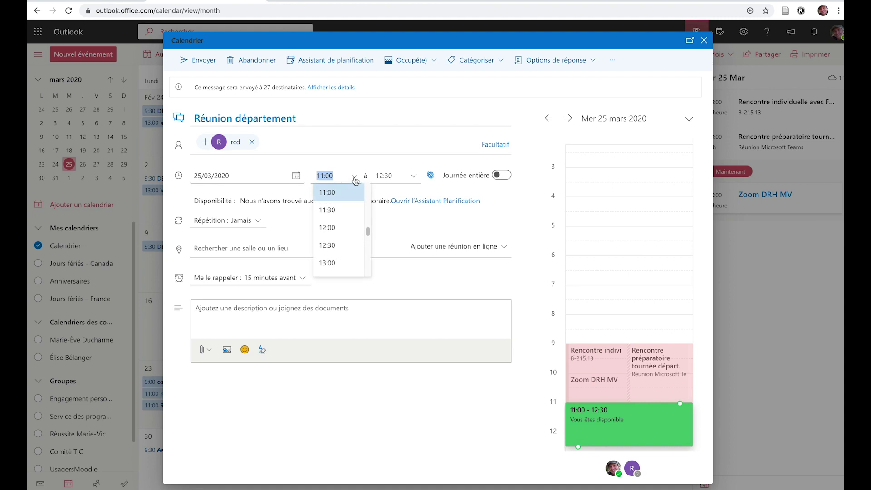
left_click(339, 231)
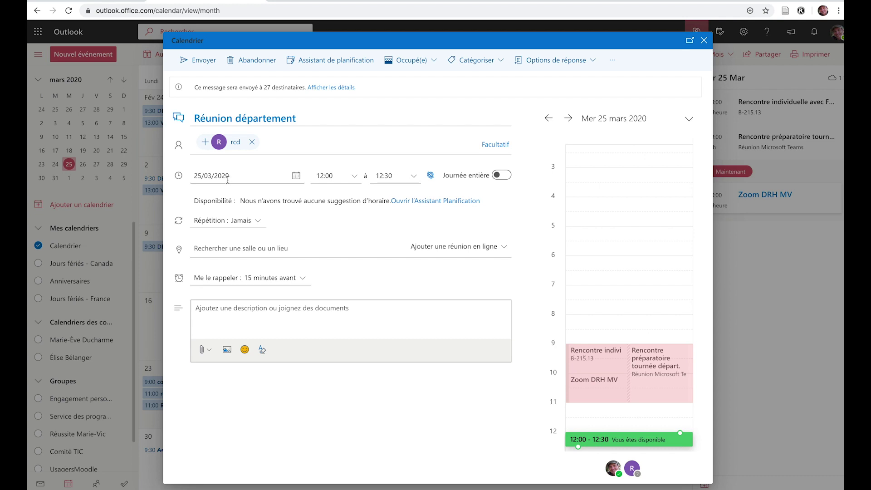
Step: Add a Réunion Teams online meeting to the event, then discard it without sending
left_click(502, 249)
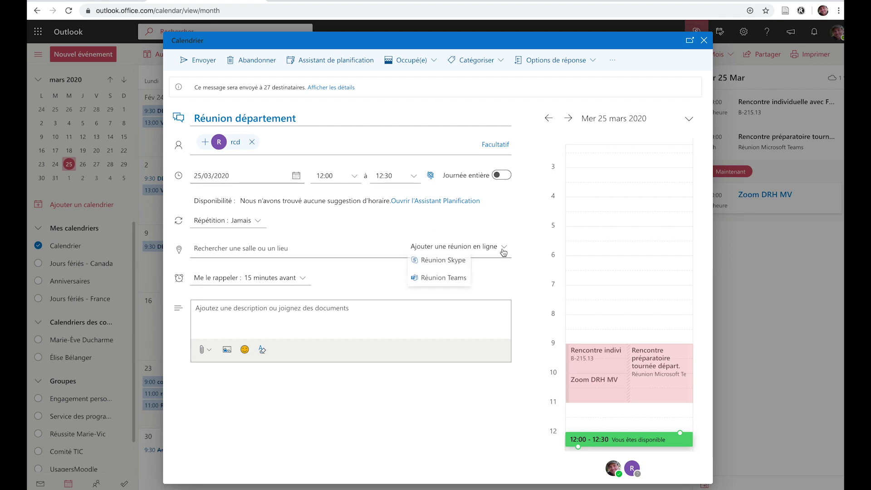
left_click(443, 279)
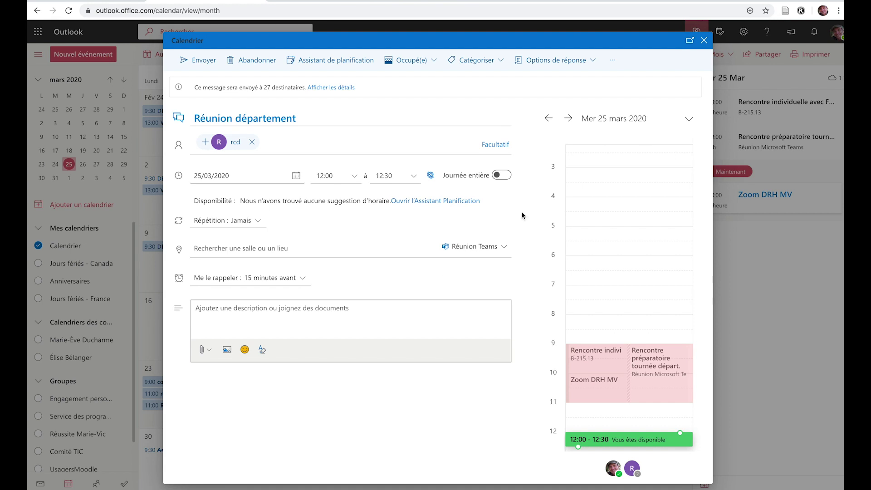
left_click(292, 312)
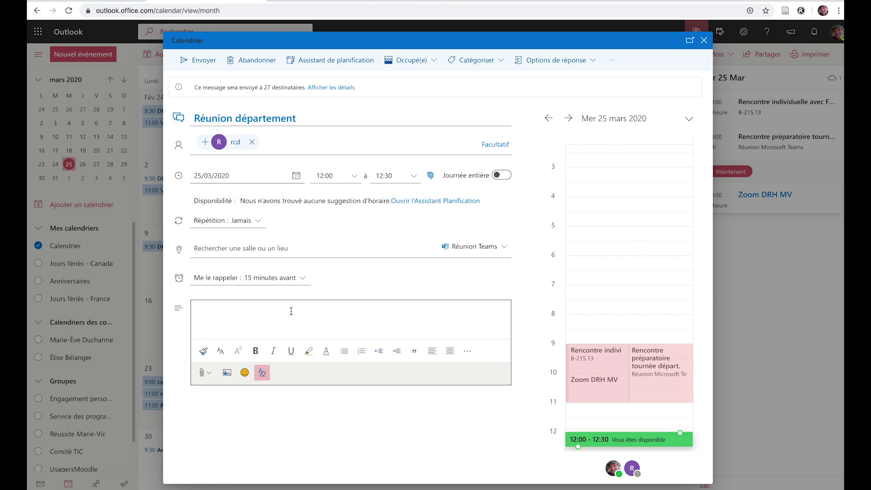
left_click(181, 66)
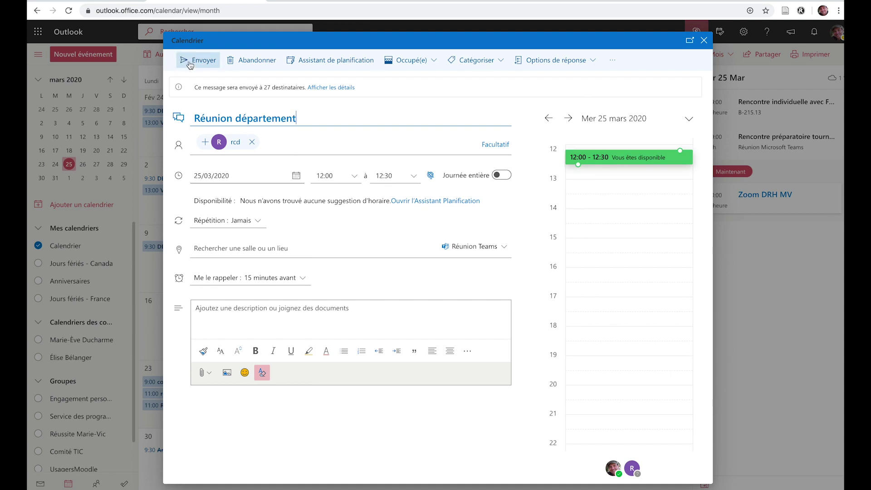
left_click(252, 69)
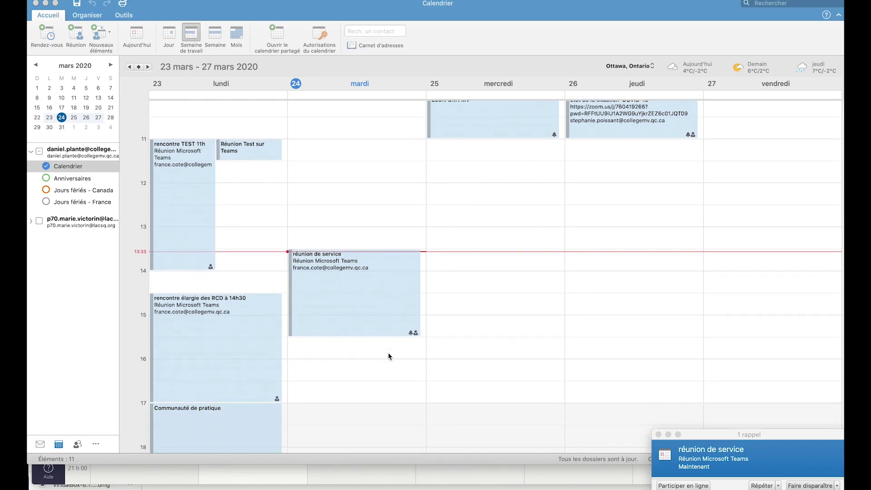
Step: Open the réunion de service invitation and follow its Microsoft Teams join link
left_click(356, 299)
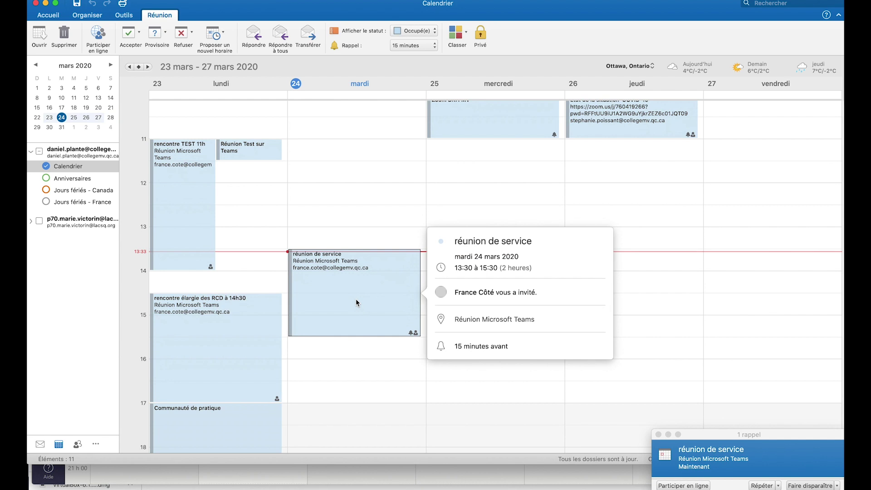
double_click(356, 298)
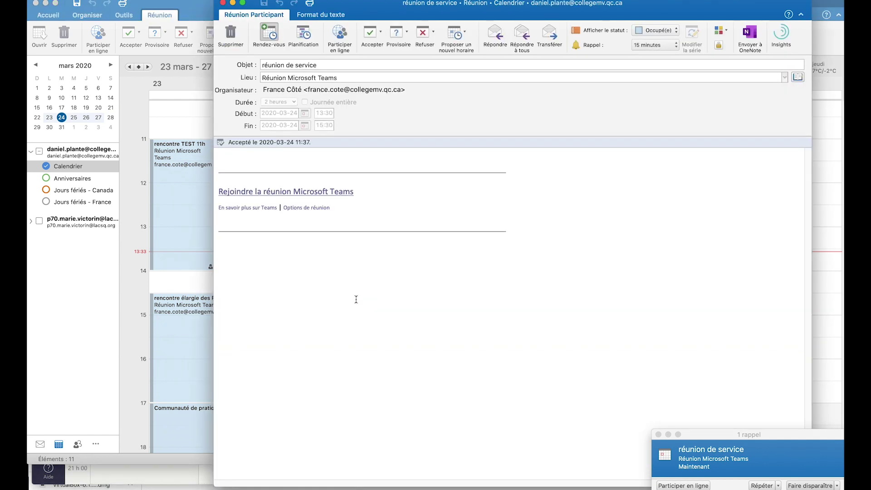
left_click(278, 192)
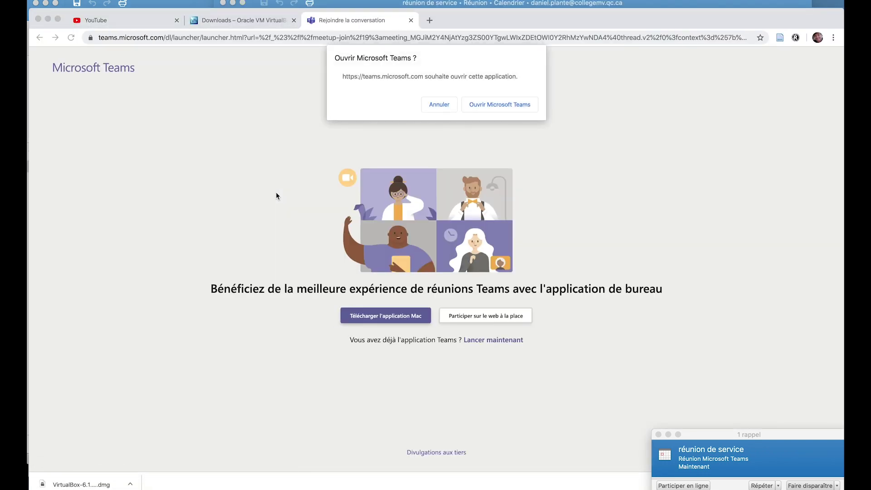
Step: Open the meeting in the Teams desktop app and switch the microphone on
left_click(509, 107)
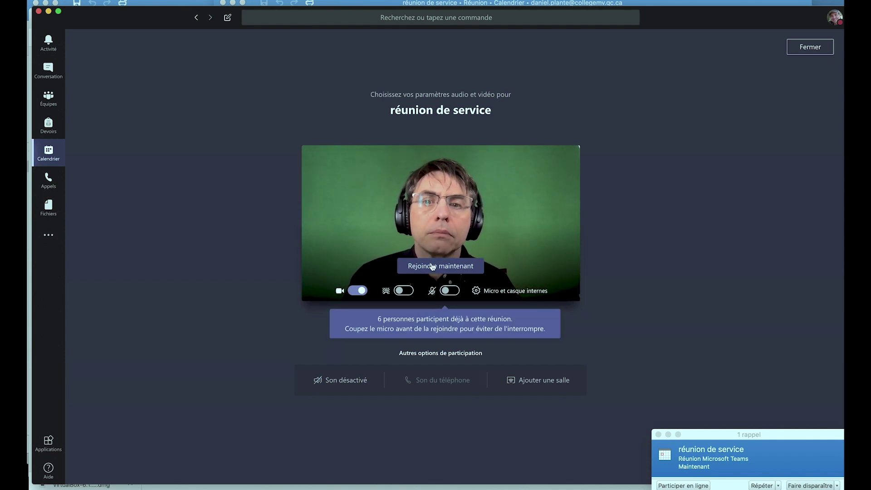
left_click(449, 290)
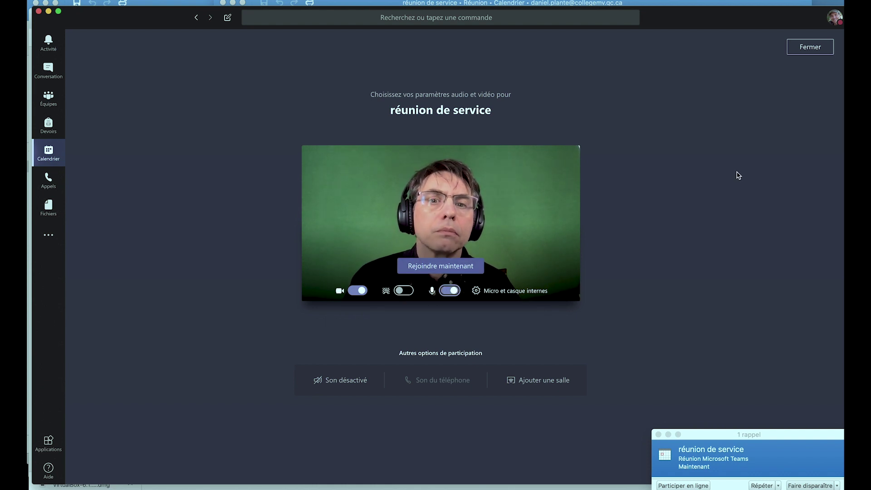
Step: Use Bose QuietComfort 35 audio with Yeti Stereo Microphone, then join réunion de service
left_click(498, 292)
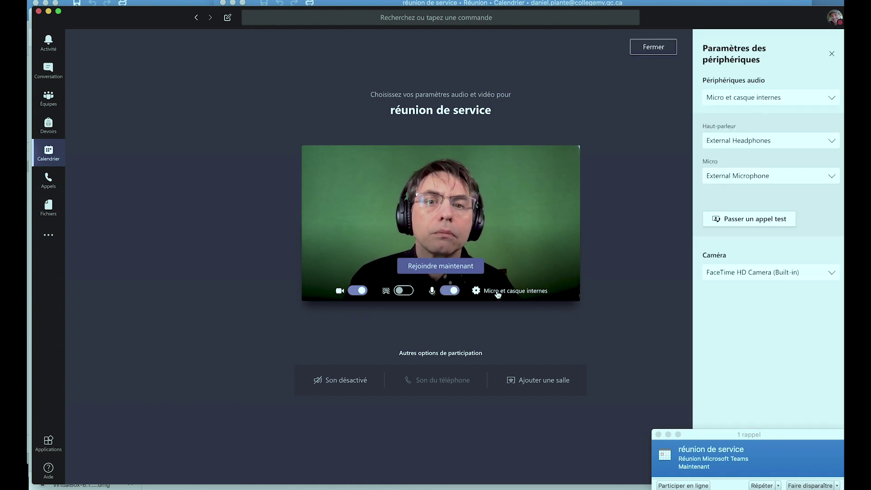
left_click(831, 99)
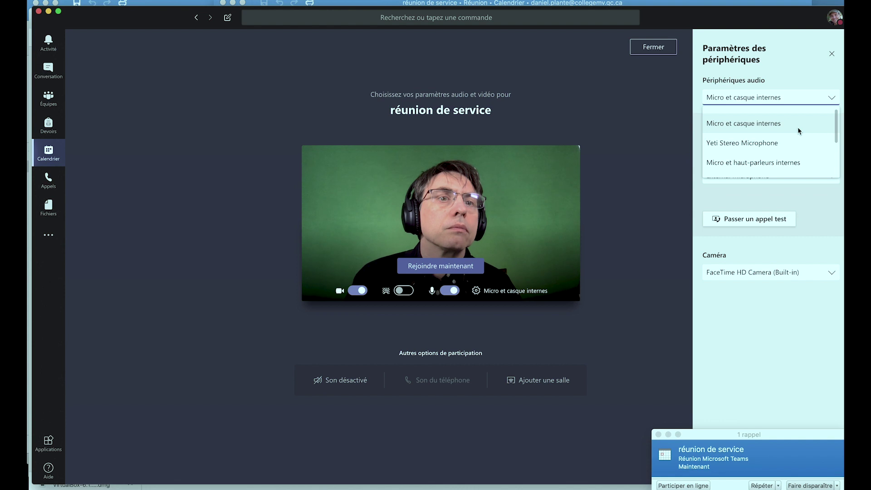
left_click_drag(834, 133, 838, 165)
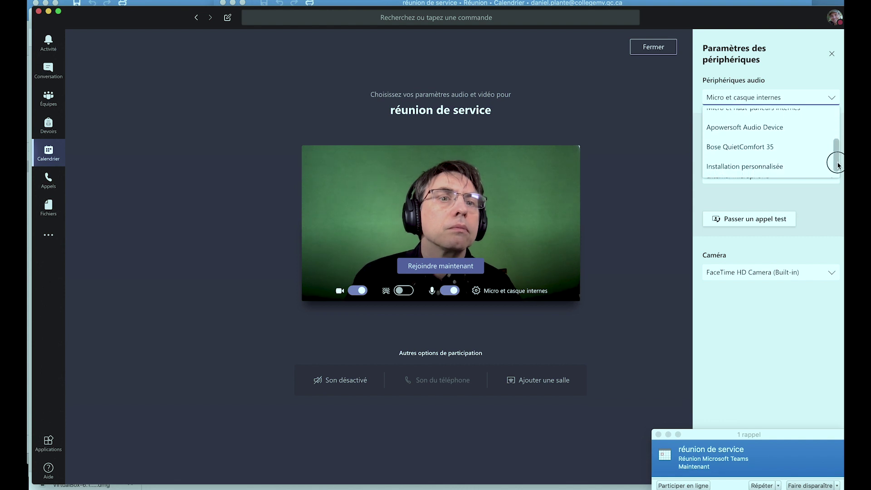
left_click(774, 151)
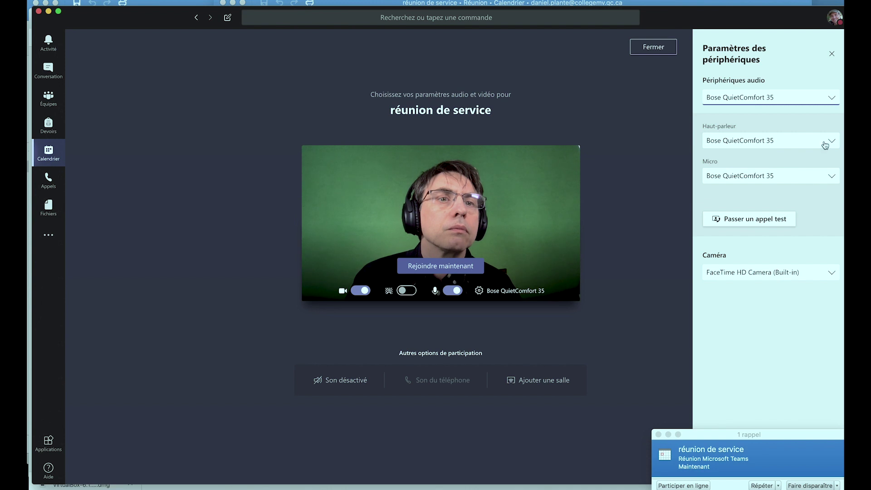
left_click(834, 179)
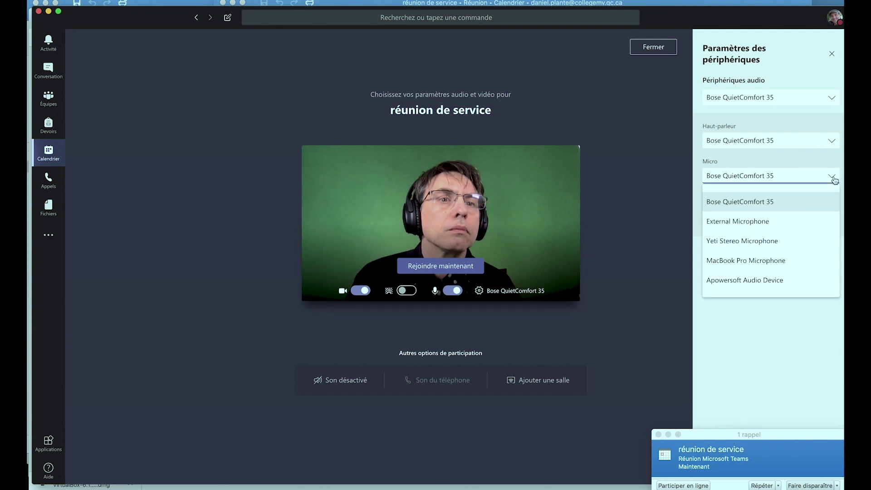
left_click(802, 240)
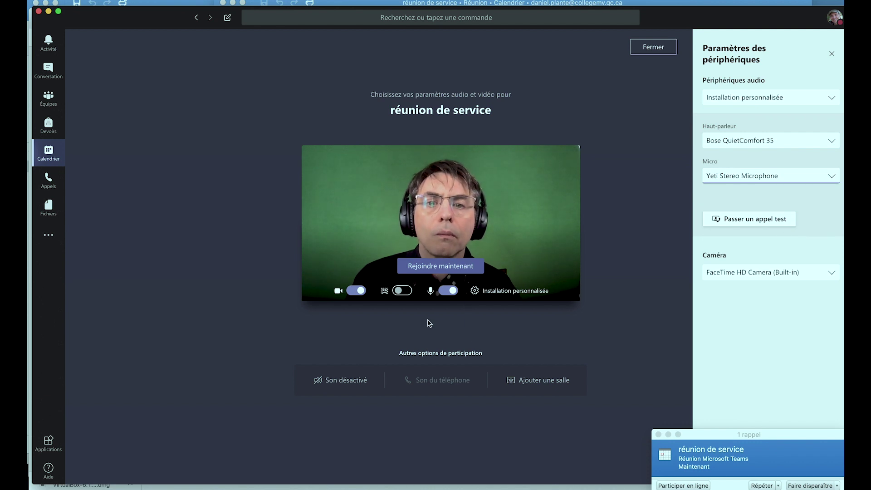
left_click(435, 266)
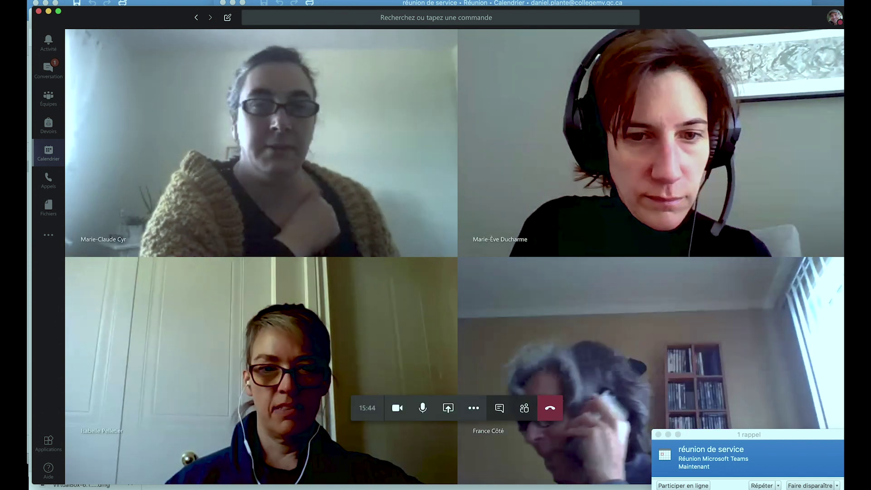
Step: Dismiss the Outlook meeting reminder once the call connects
left_click(816, 486)
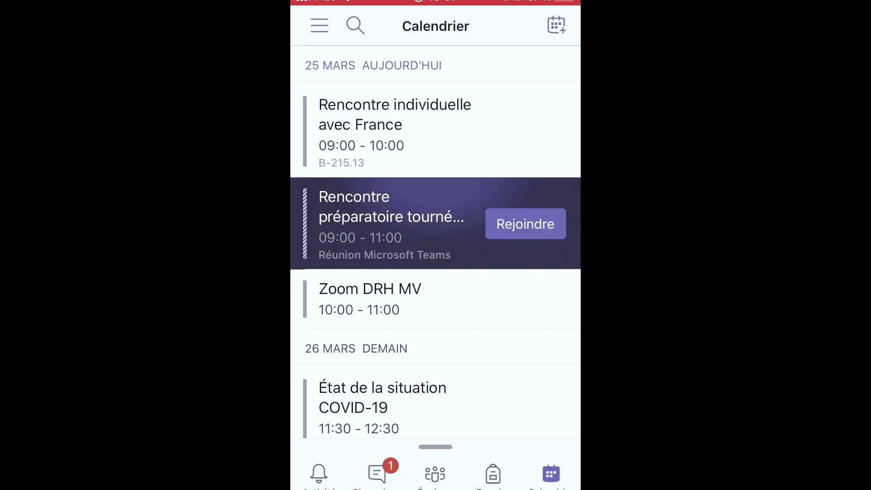
scroll(436, 227, "down", 3)
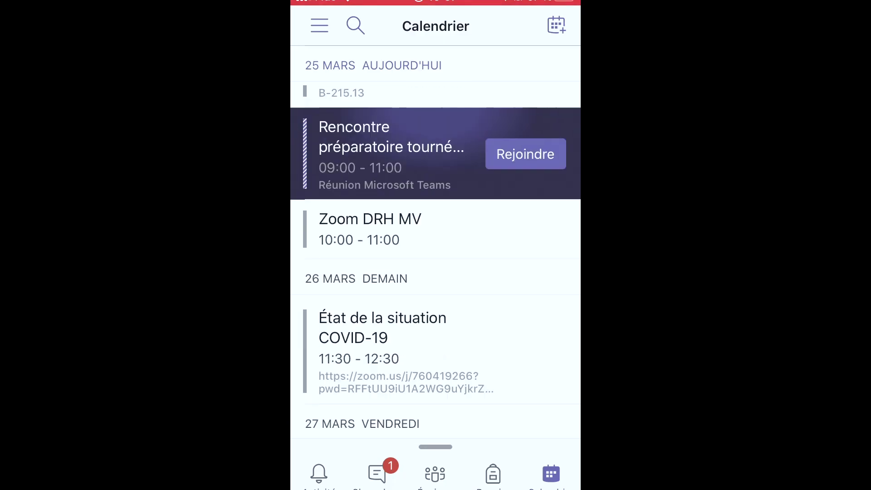
Step: From the mobile Calendrier, open the join screen for Rencontre préparatoire tournée départ
left_click(556, 25)
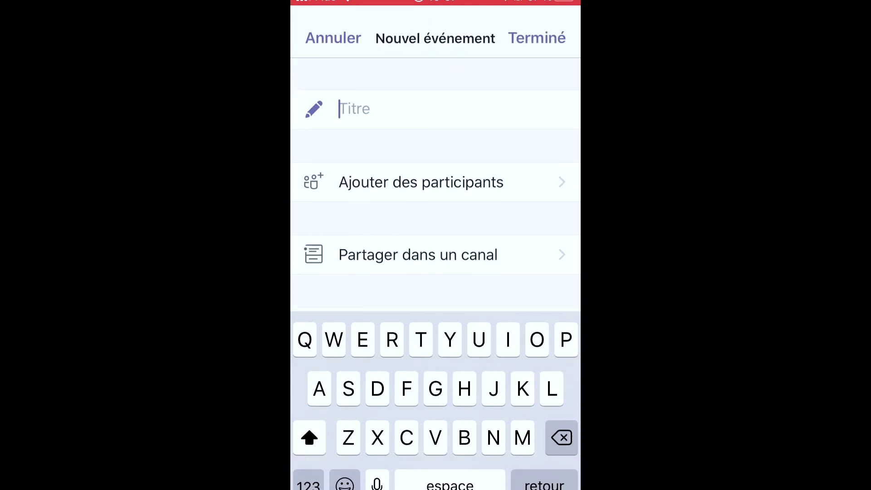
left_click(333, 25)
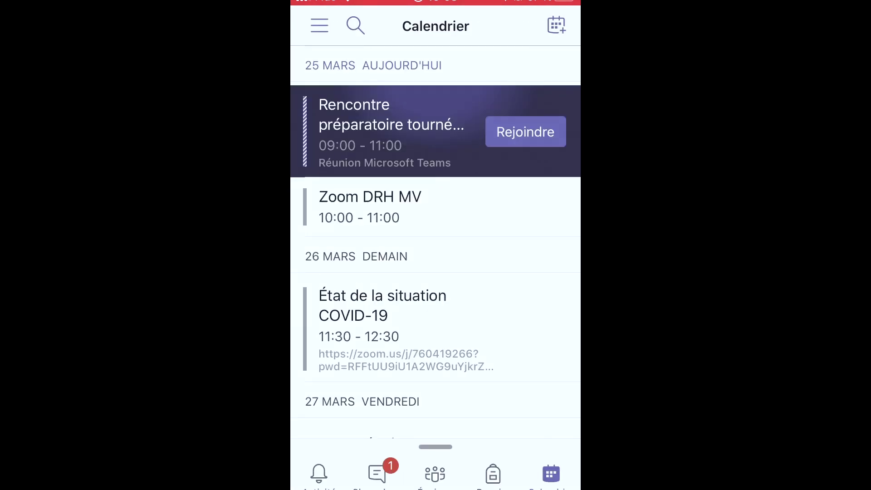
left_click(319, 26)
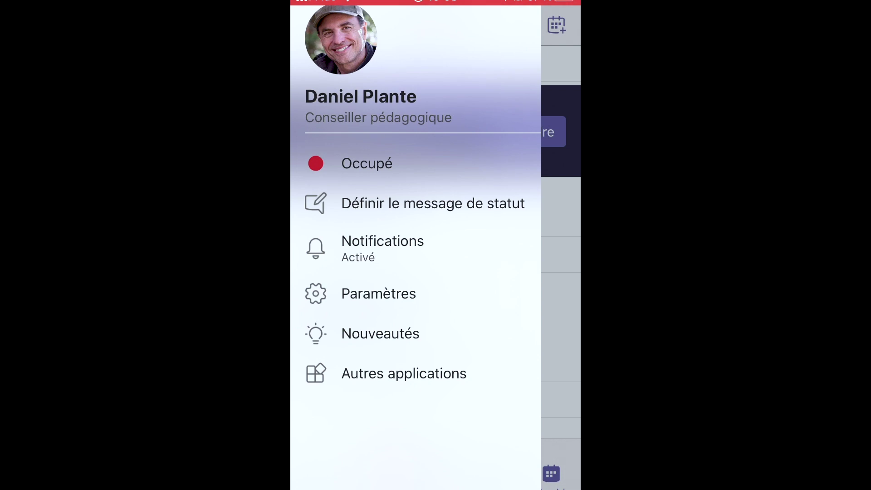
left_click(561, 272)
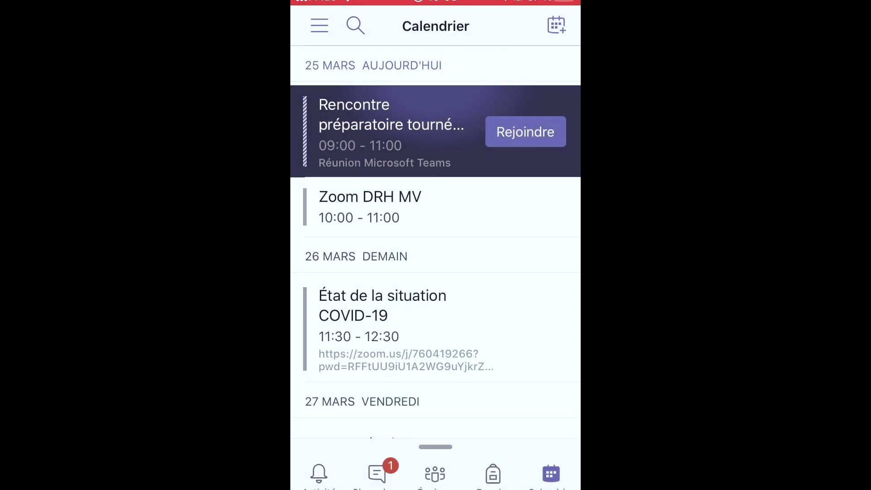
scroll(435, 262, "up", 3)
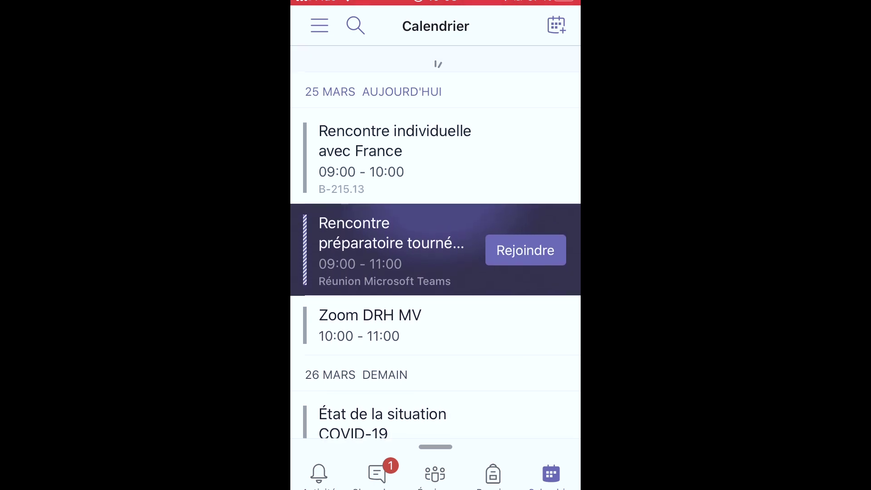
scroll(436, 262, "down", 4)
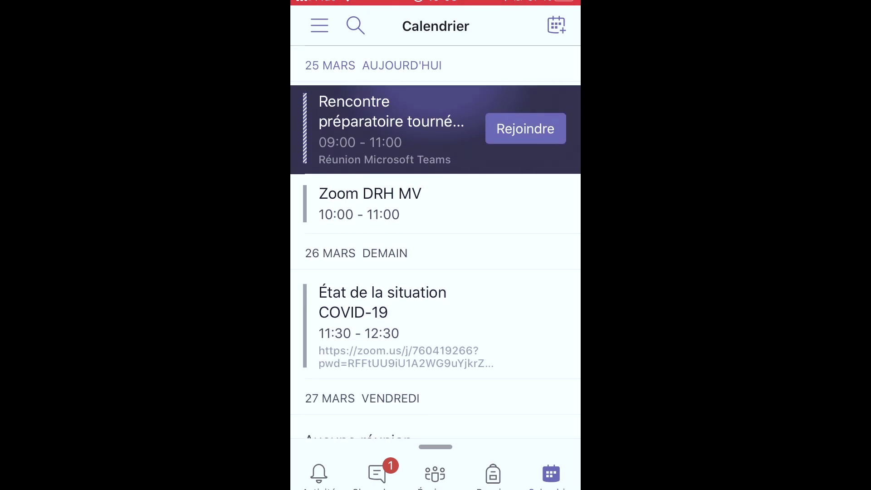
left_click(526, 128)
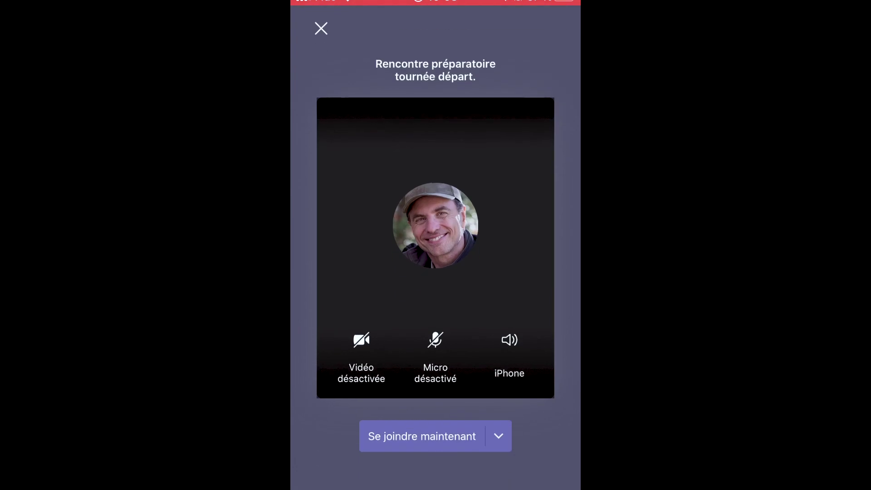
Step: Enable the camera and join Rencontre préparatoire tournée départ from the phone
left_click(361, 336)
left_click(422, 434)
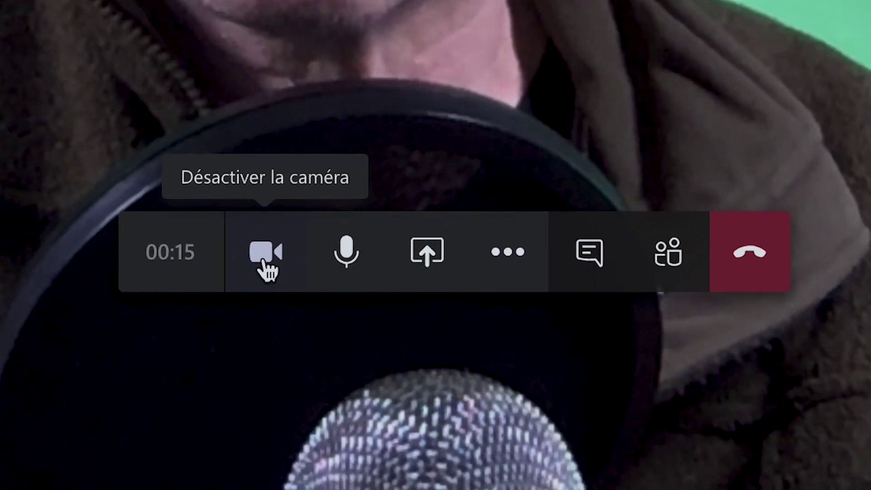
left_click(263, 268)
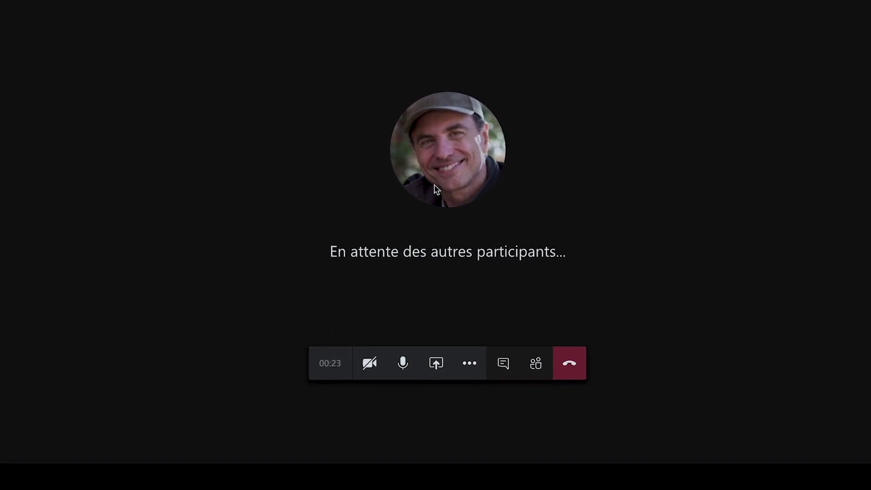
left_click(365, 372)
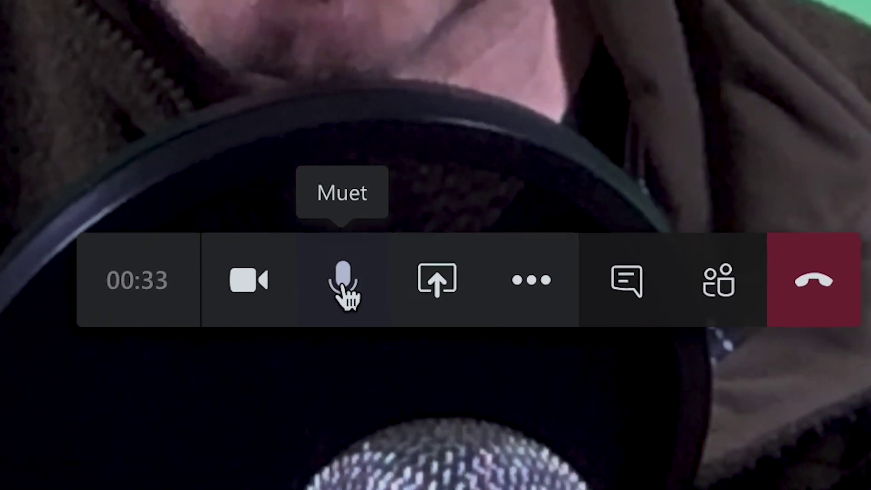
left_click(343, 287)
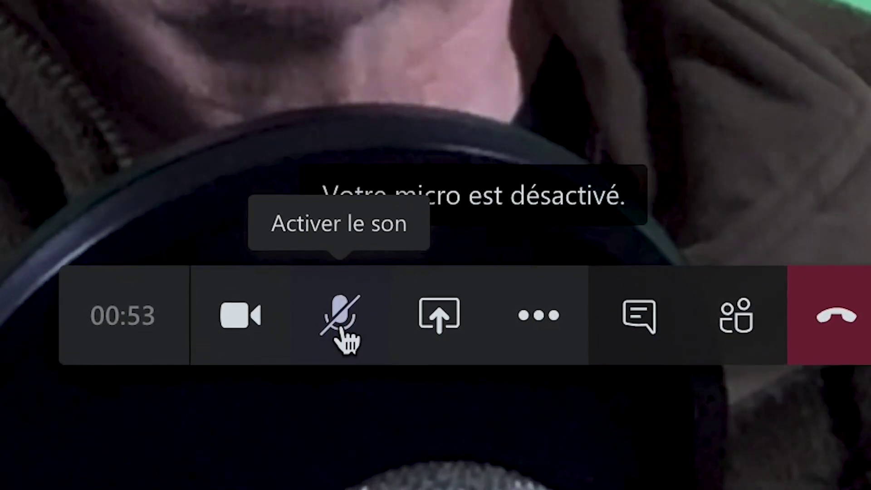
left_click(341, 324)
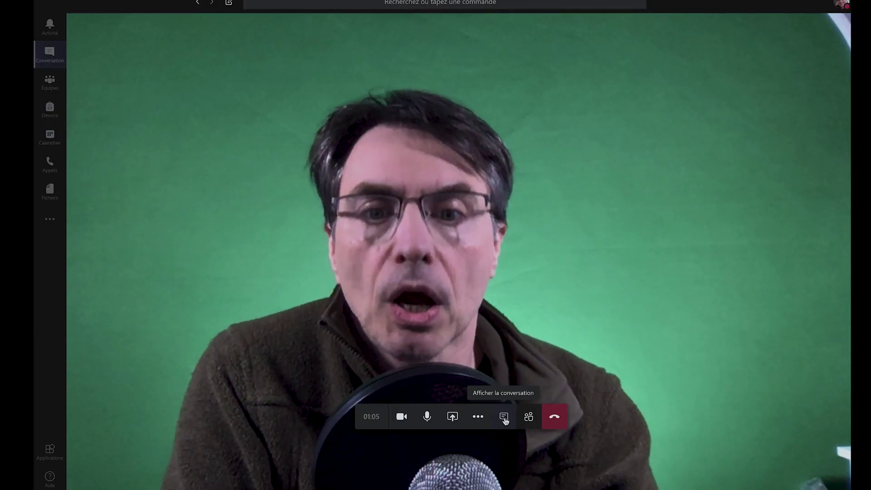
Step: Open the meeting chat and send the message "J'ai une question"
left_click(504, 418)
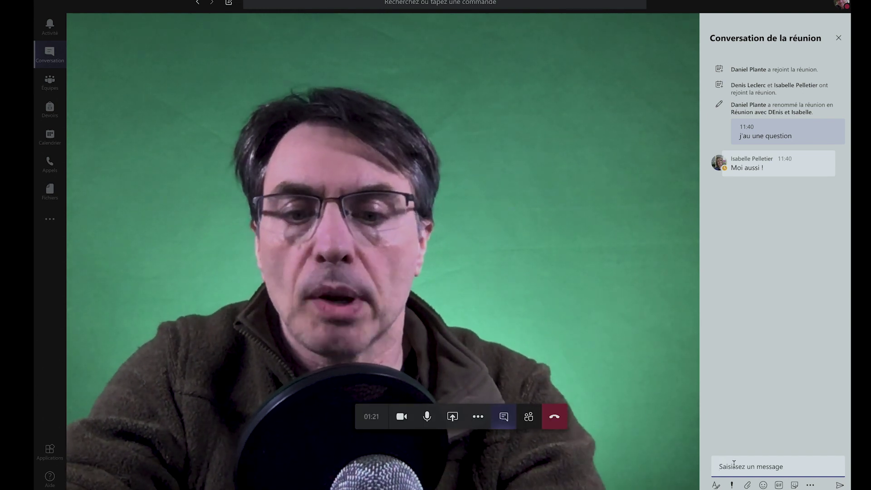
type("J'ai")
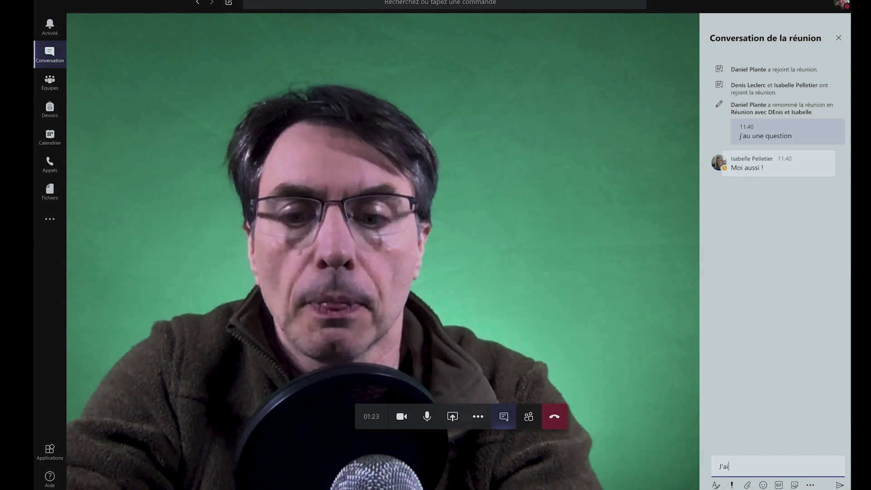
type(" une que")
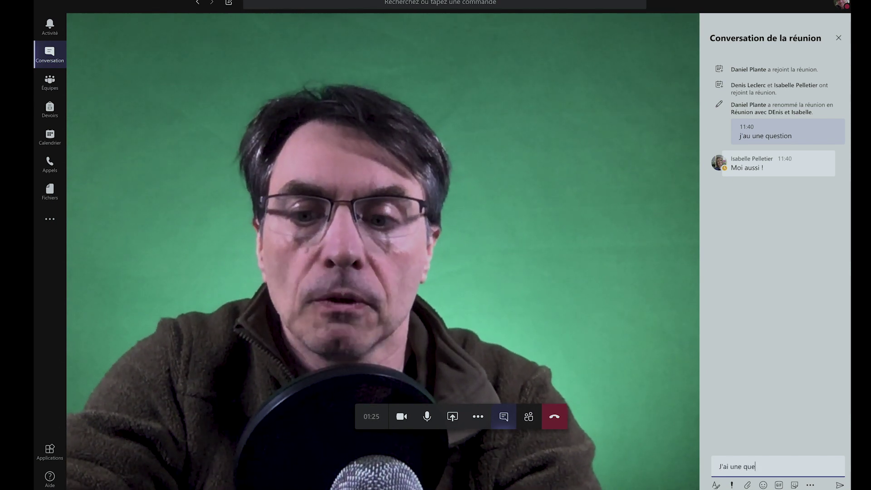
type("stion")
key("Return")
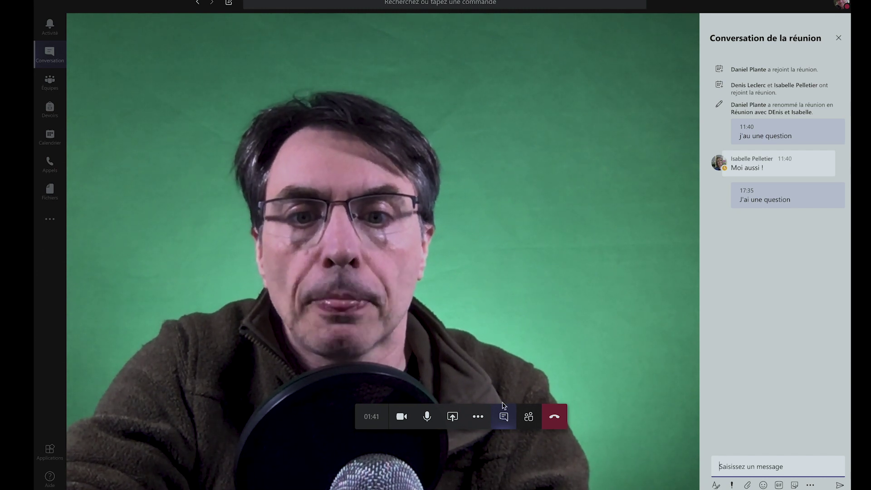
Step: Open the Participants panel to see the organiser present and two invitees without response
left_click(529, 418)
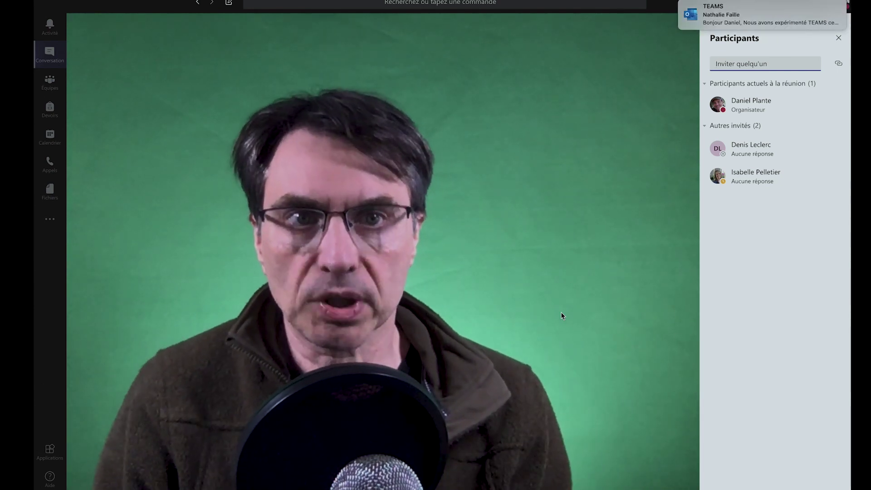
mouse_move(564, 419)
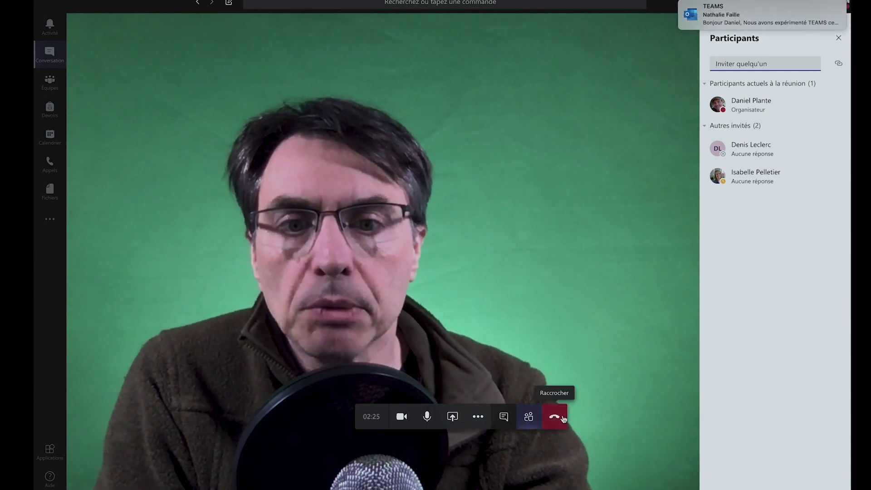